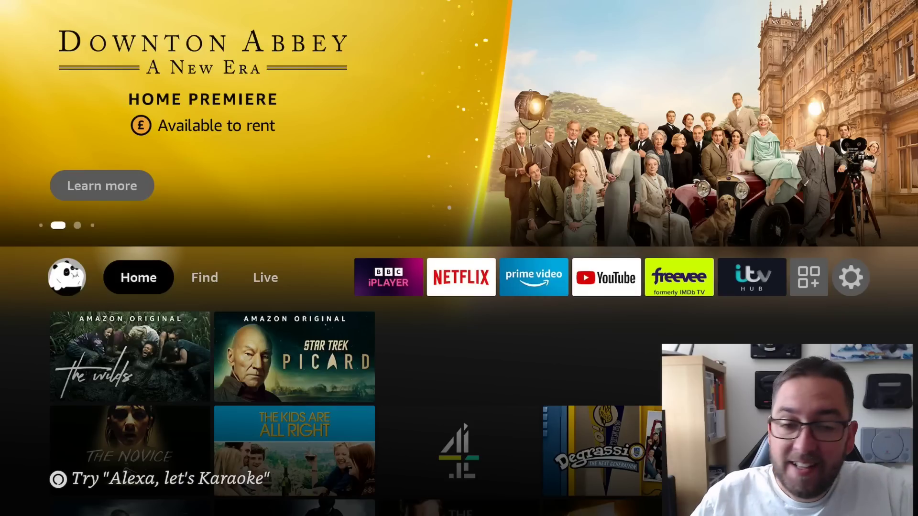
Open the My Fire TV section of the device settings from the home screen
key(Right)
key(Right)
key(Right)
key(Right)
key(Right)
key(Right)
key(Right)
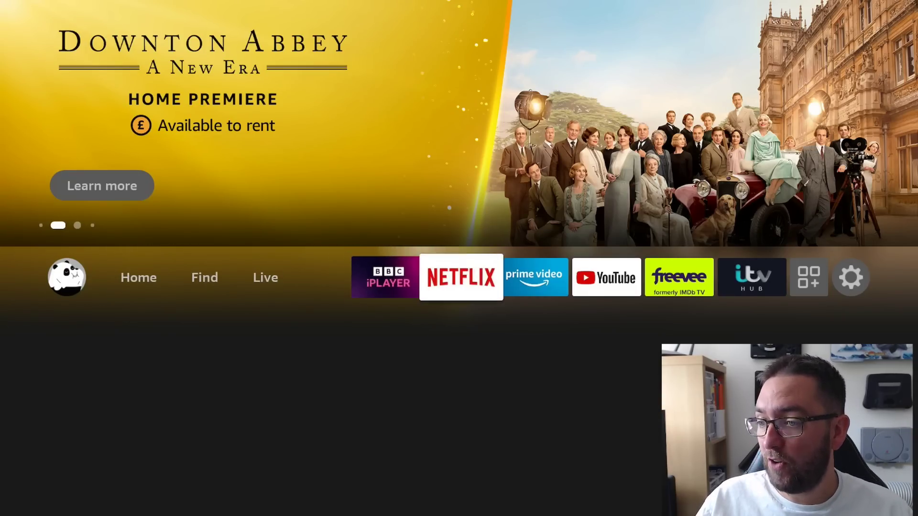
key(Right)
key(Right)
key(Right)
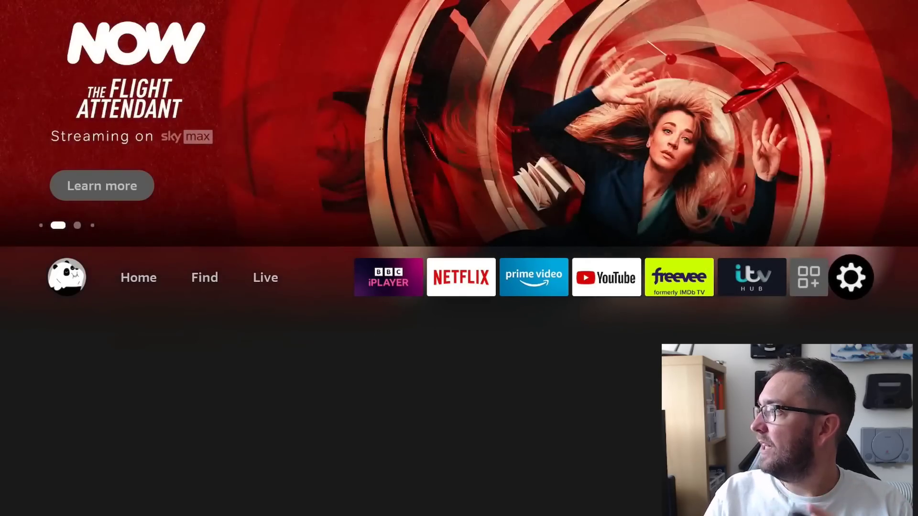
key(Down)
key(Down)
key(Down)
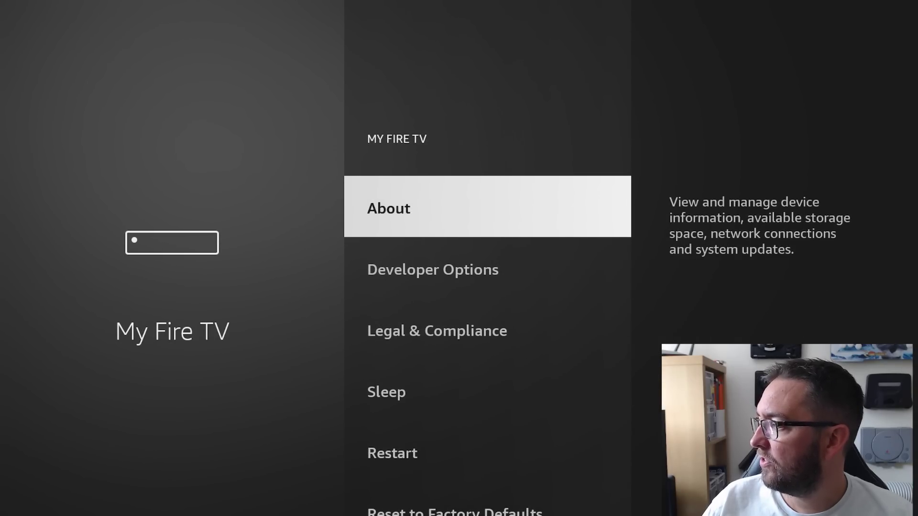
Look through the My Fire TV options down to Reset to Factory Defaults and return to About
key(Down)
key(Down)
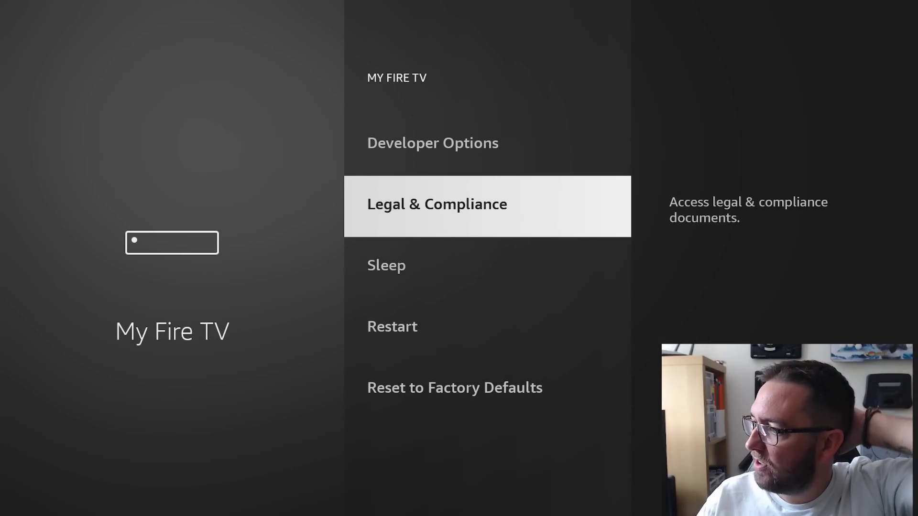
key(Down)
key(Down)
key(Down)
key(Up)
key(Up)
key(Up)
key(Up)
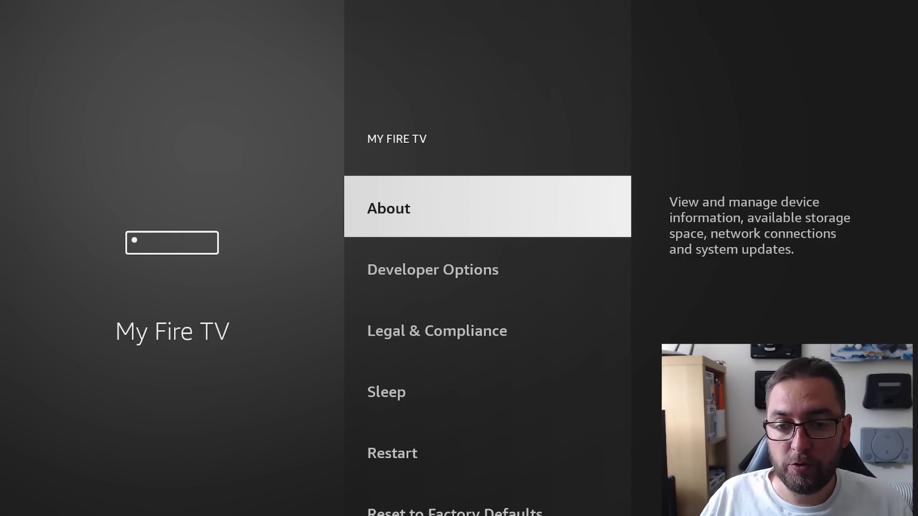
View the device information under About and return to the home screen
key(Down)
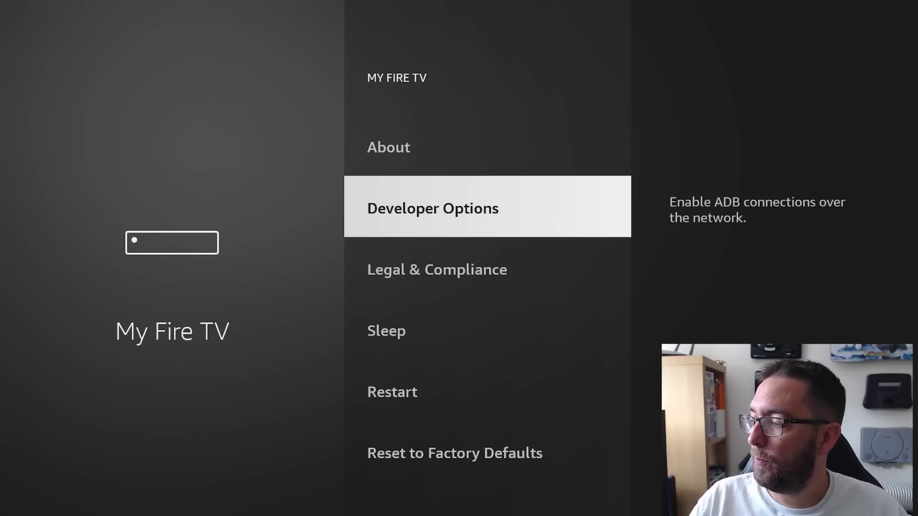
key(Up)
key(Return)
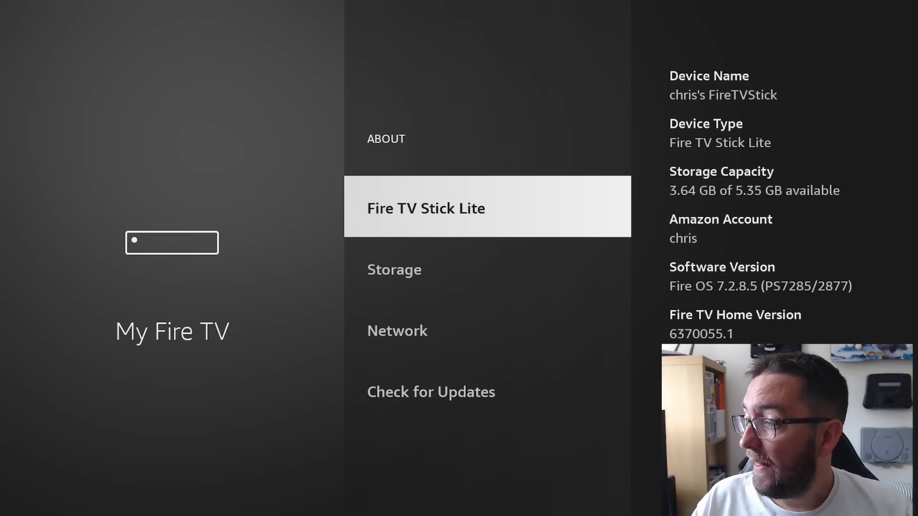
key(Escape)
key(Down)
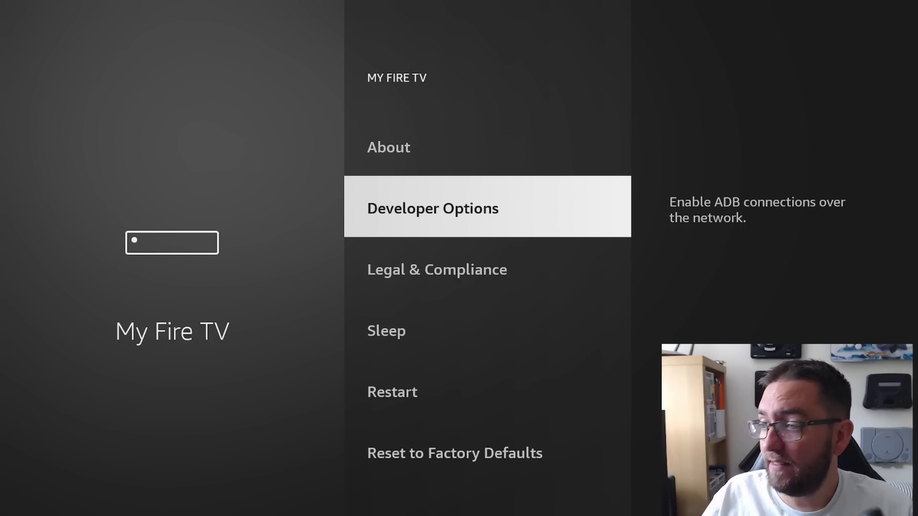
key(Escape)
key(Escape)
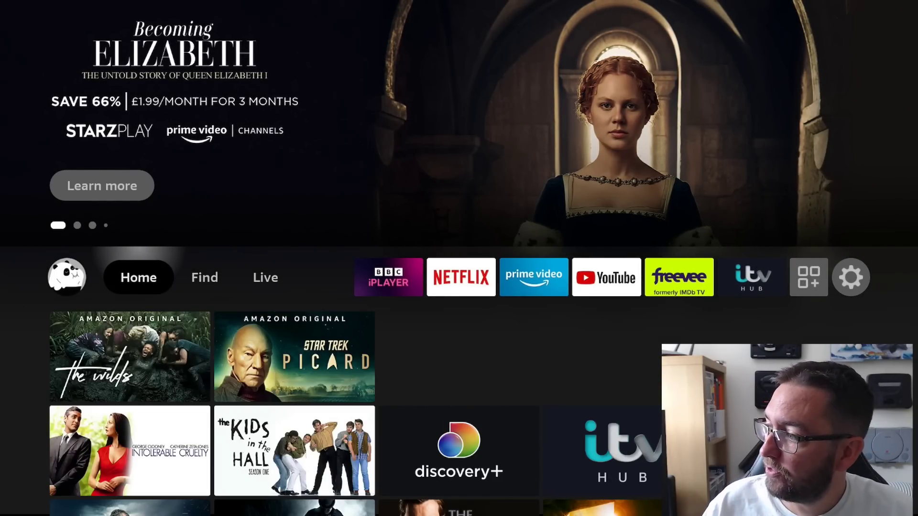
Reopen the My Fire TV settings from the home screen
key(Right)
key(Right)
key(Left)
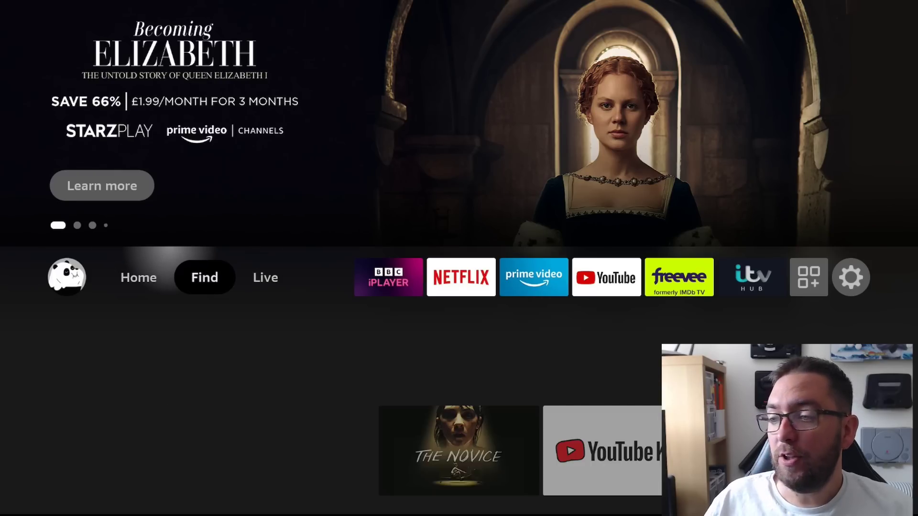
key(Right)
key(Right)
key(Right)
key(Right)
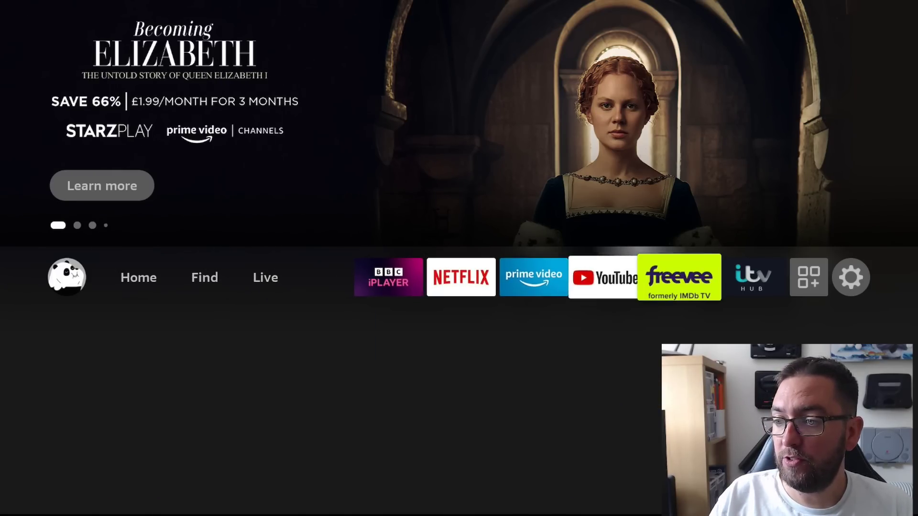
key(Right)
key(Right)
key(Right)
key(Down)
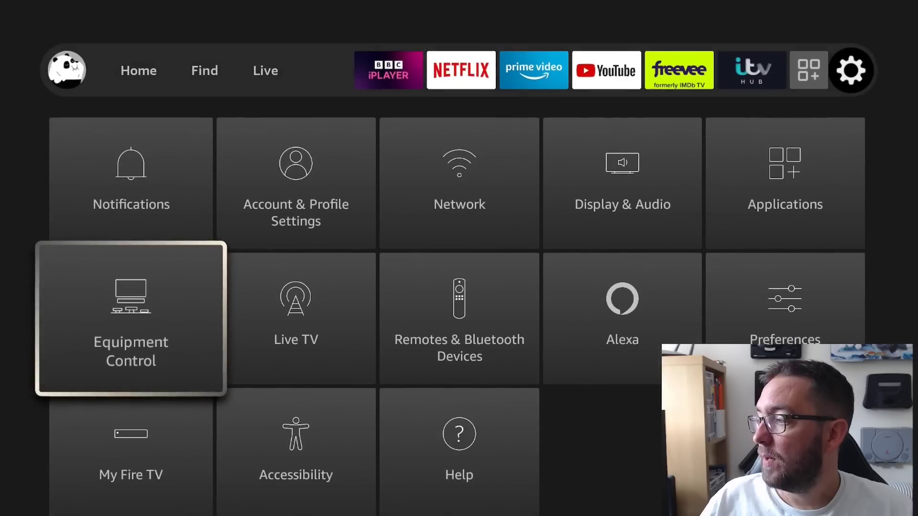
key(Down)
key(Return)
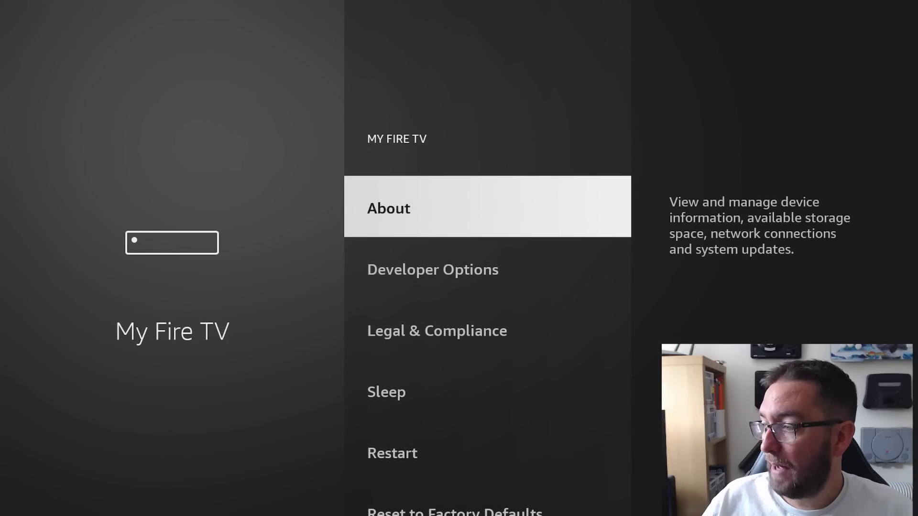
Run Check for Updates in the About section and go back to the My Fire TV options
key(Return)
key(Down)
key(Down)
key(Down)
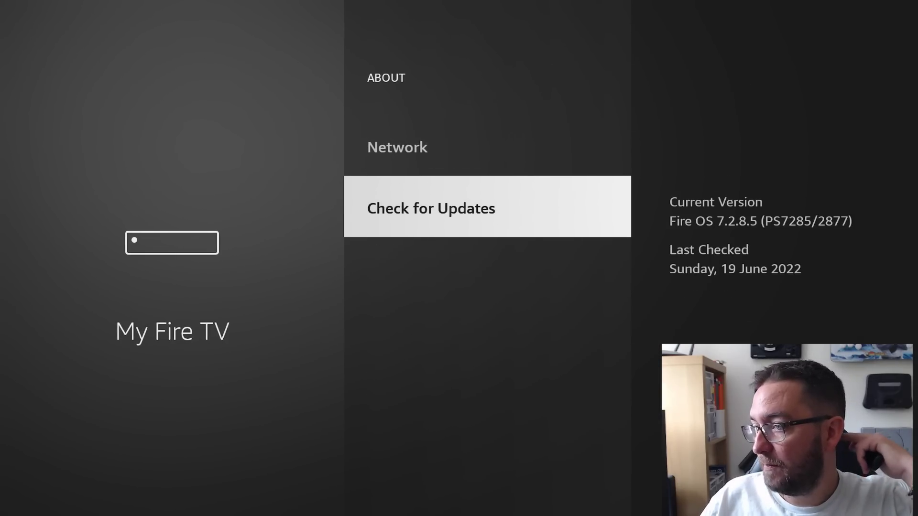
key(Return)
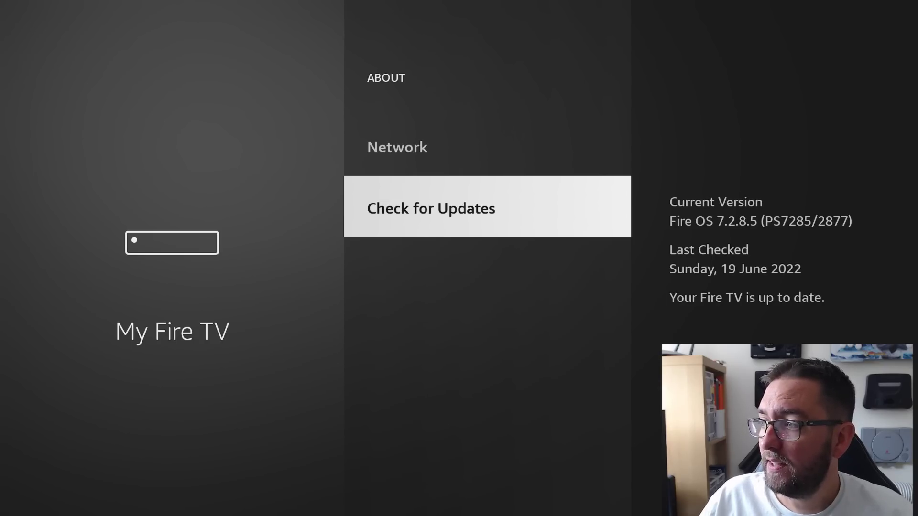
key(Up)
key(Up)
key(Up)
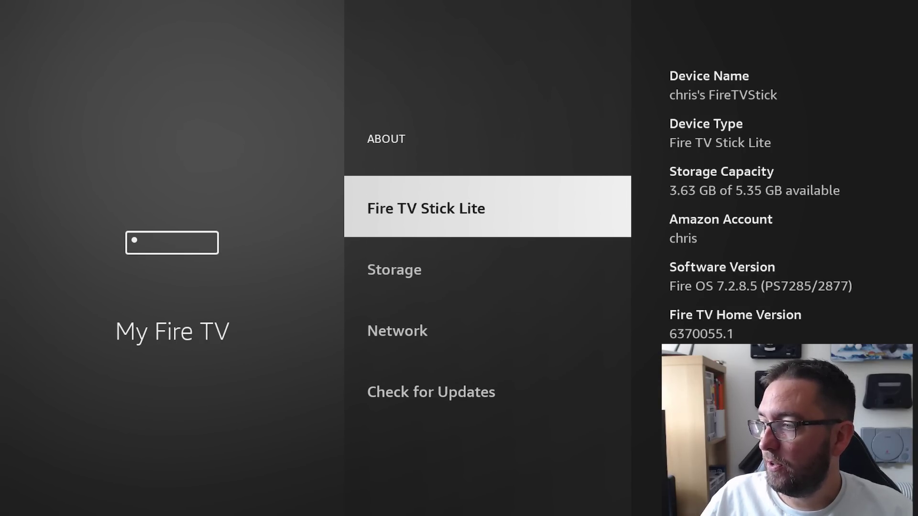
key(Escape)
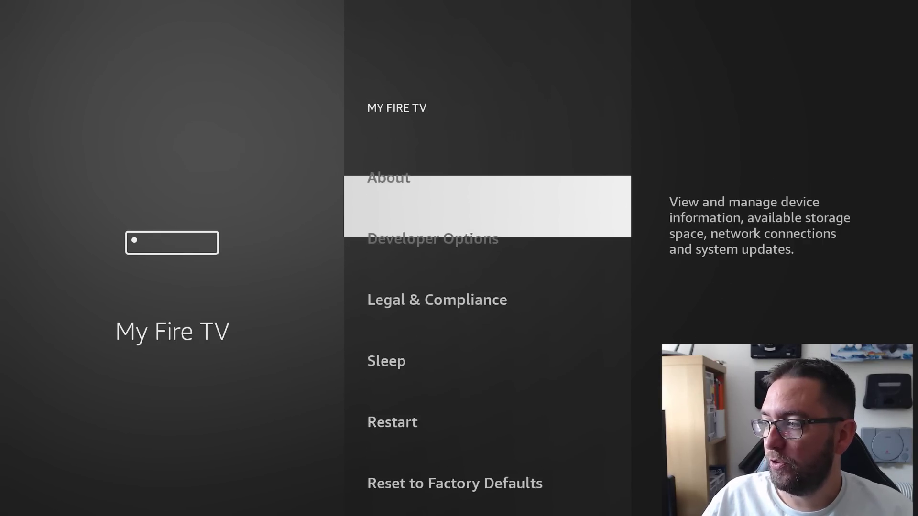
Examine the ADB Debugging and Install unknown apps settings in Developer Options and go back
key(Down)
key(Return)
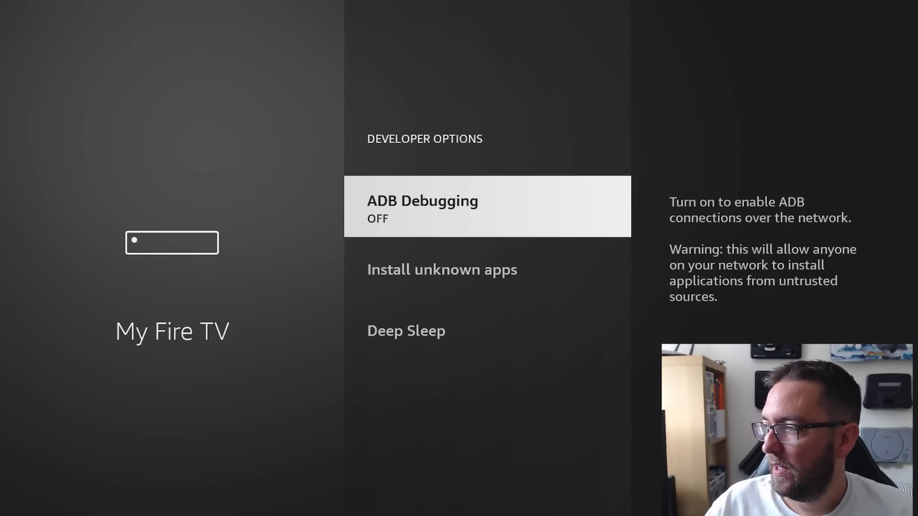
key(Down)
key(Up)
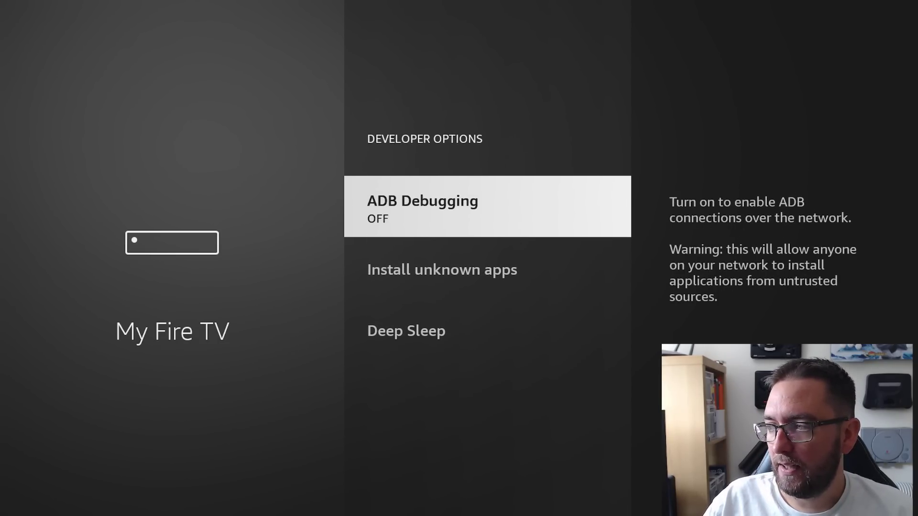
key(Escape)
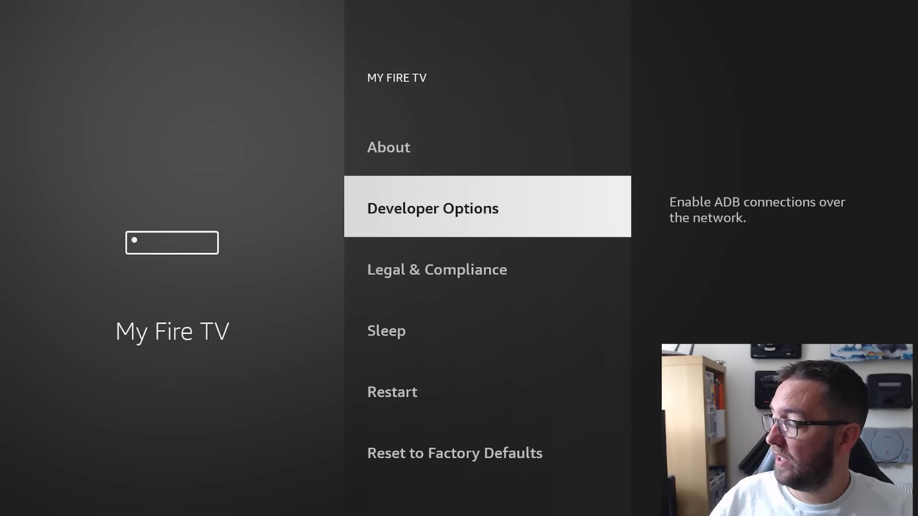
View the Fire TV Stick Lite software version in the About section and leave the settings
key(Up)
key(Return)
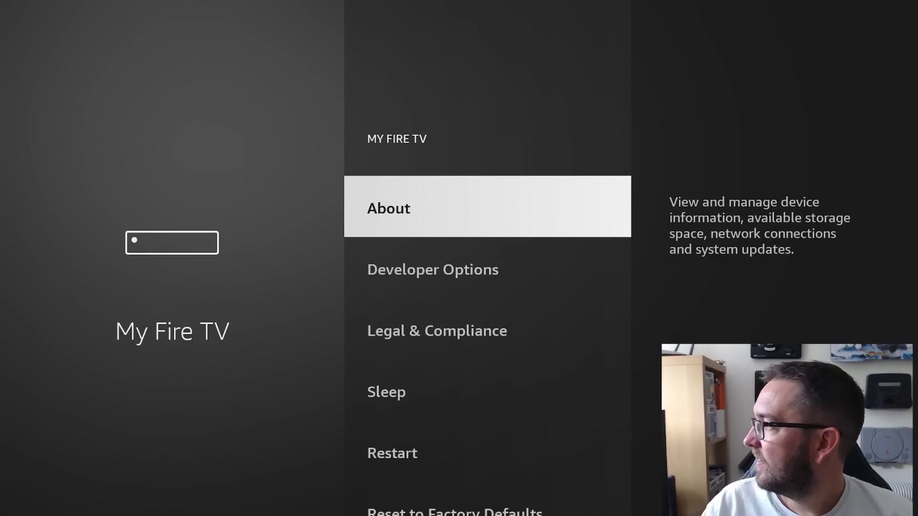
key(Down)
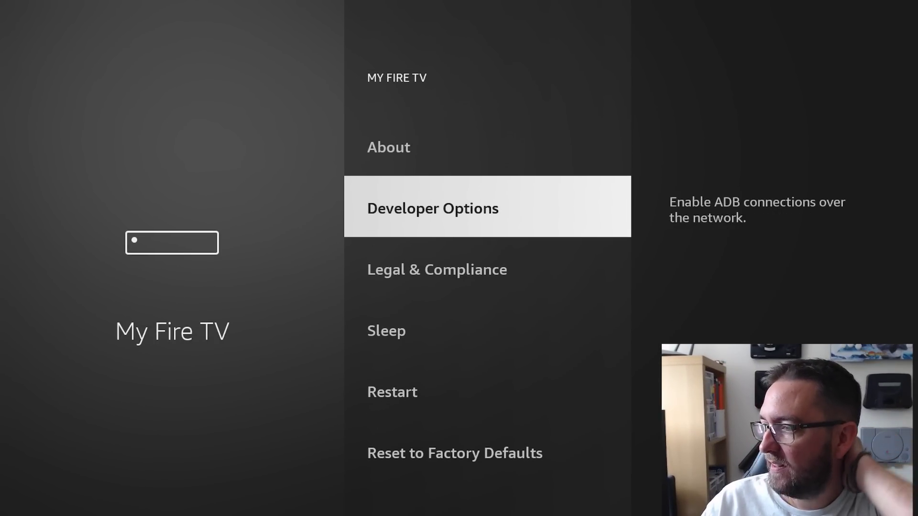
key(Up)
key(Return)
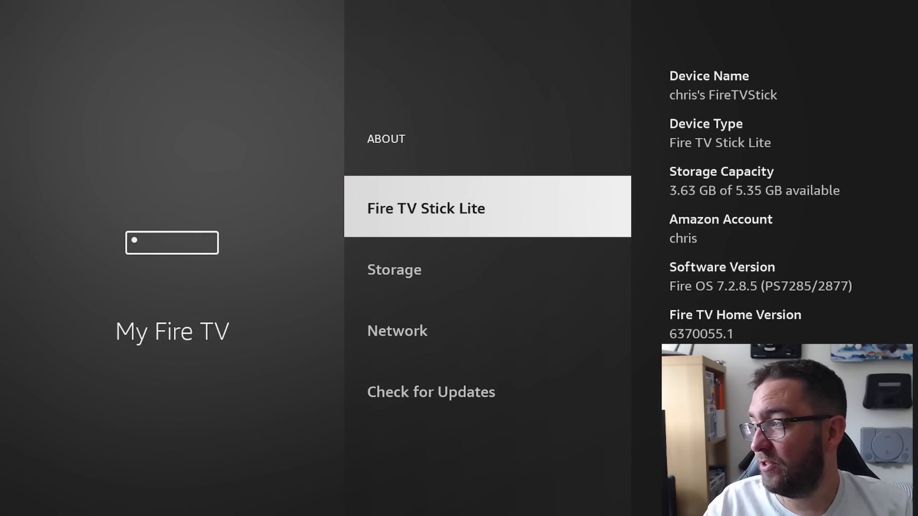
key(Home)
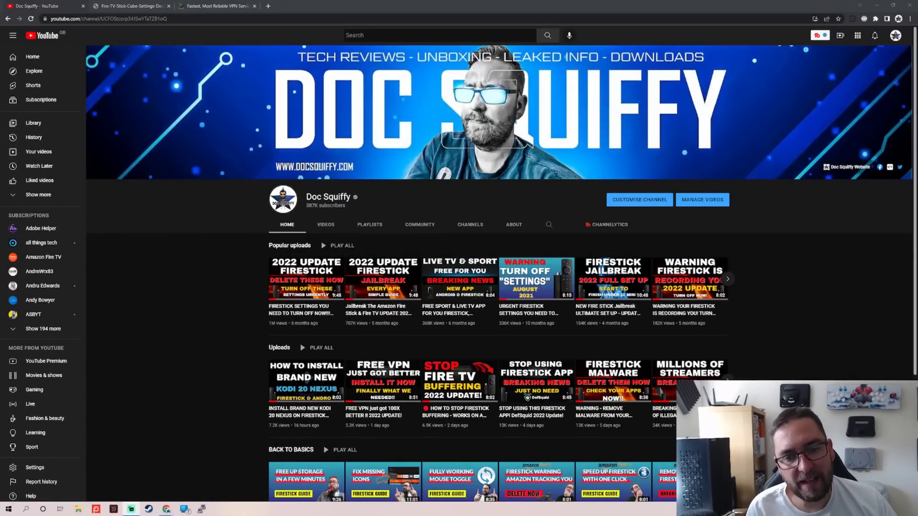
In the desktop browser, browse the uploaded videos of the Doc Squiffy YouTube channel
mouse_move(300, 398)
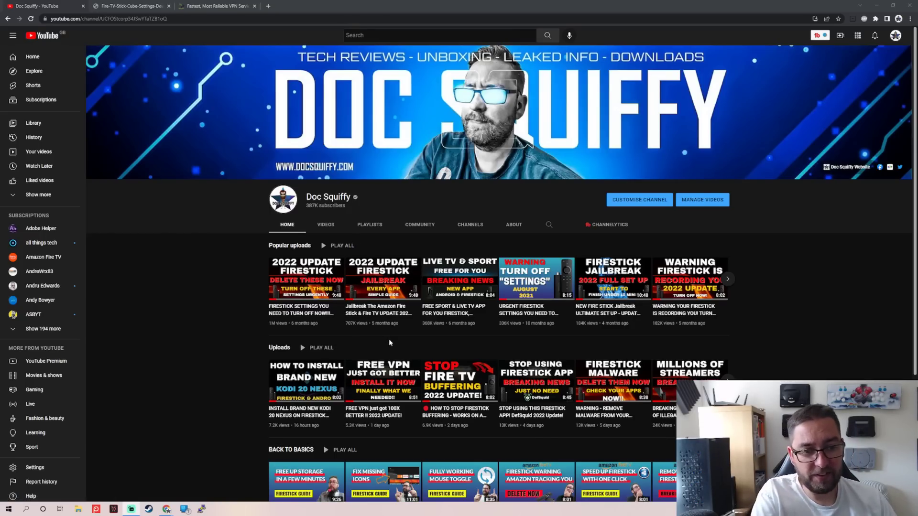
click(323, 225)
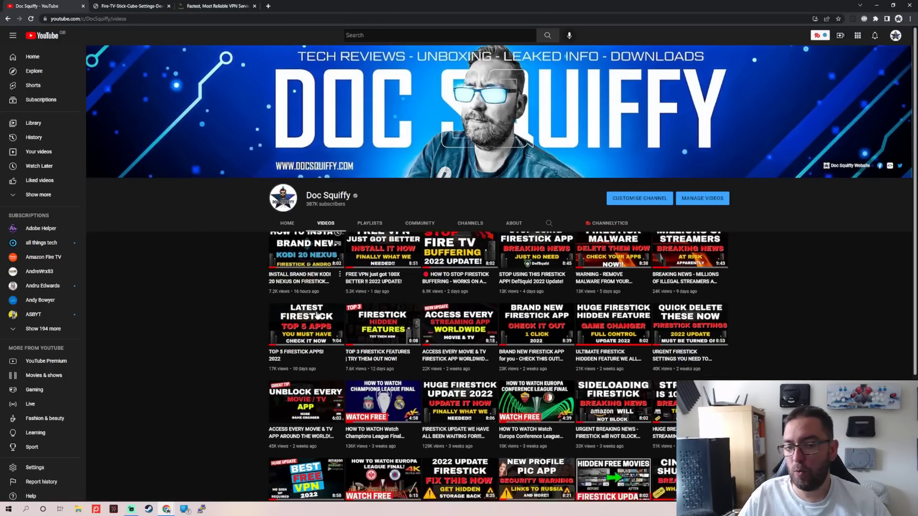
scroll(269, 272, down, 1)
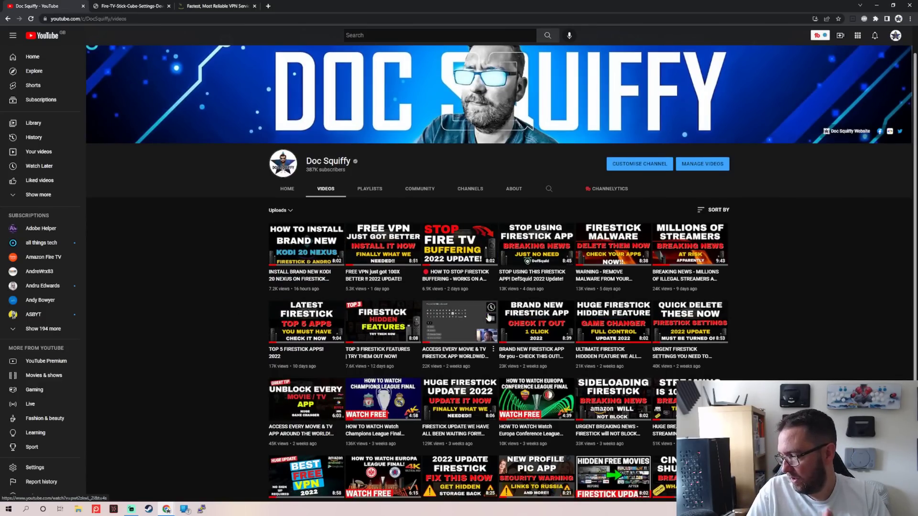
Switch to the IPVanish website and read through its pricing plans and VPN feature descriptions
click(187, 5)
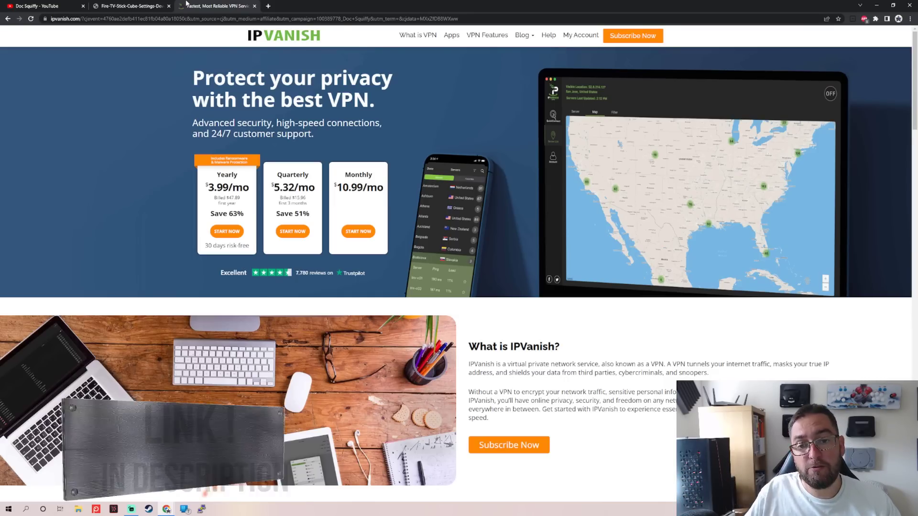
scroll(158, 159, down, 4)
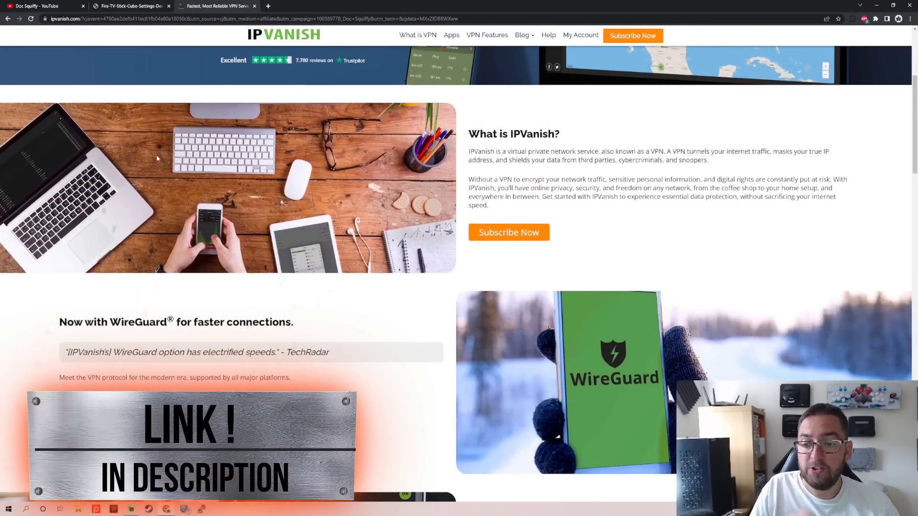
scroll(158, 159, up, 4)
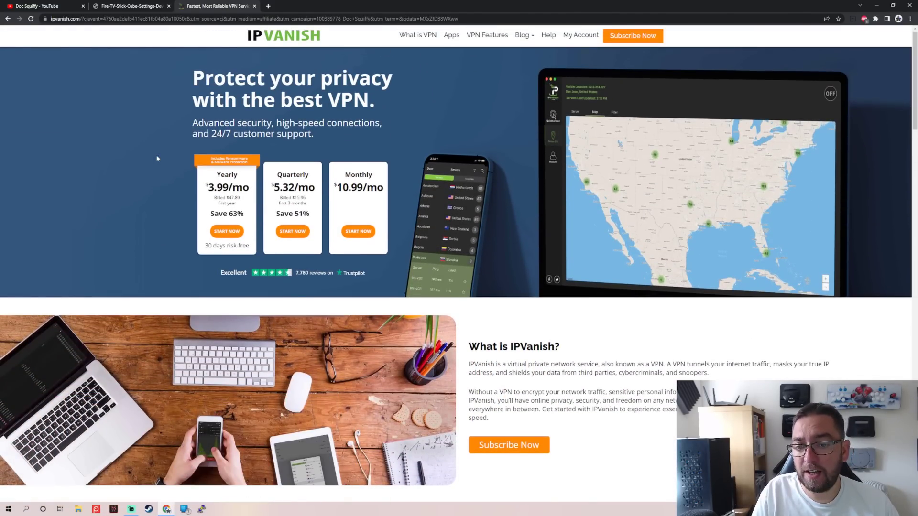
scroll(158, 159, down, 12)
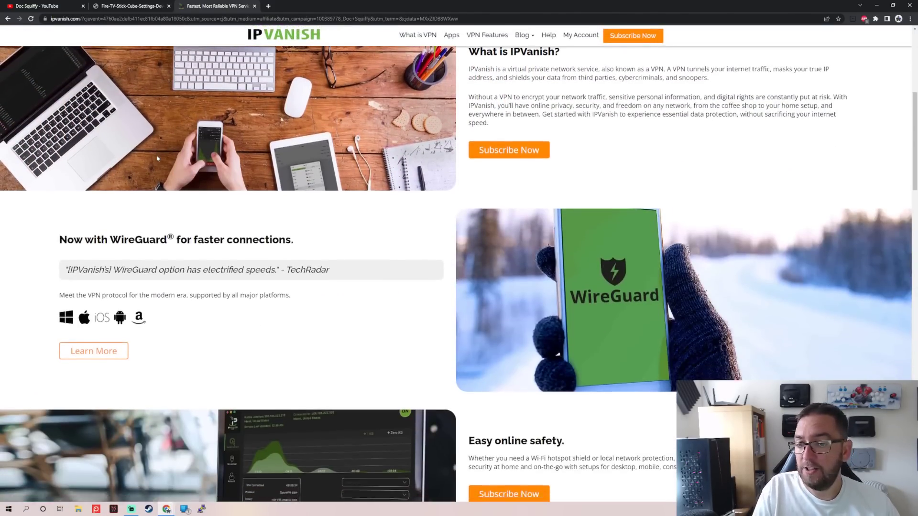
scroll(156, 158, down, 3)
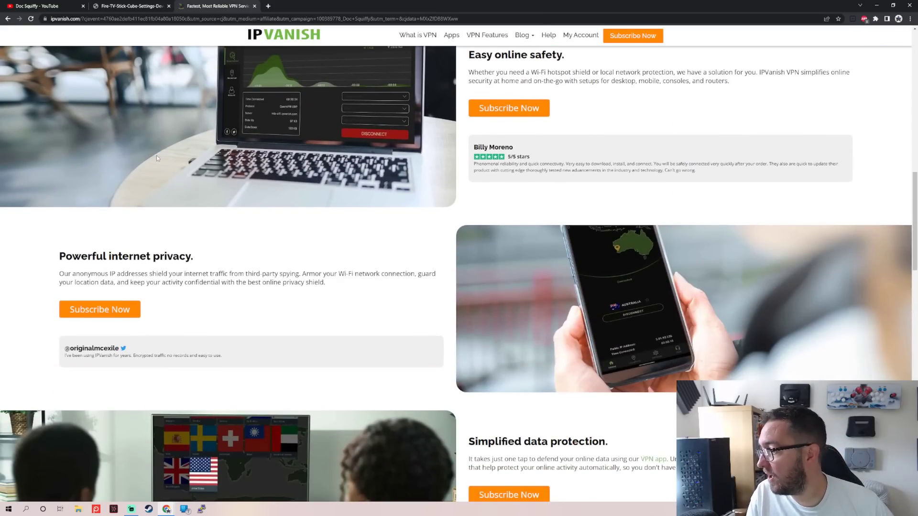
scroll(156, 156, down, 2)
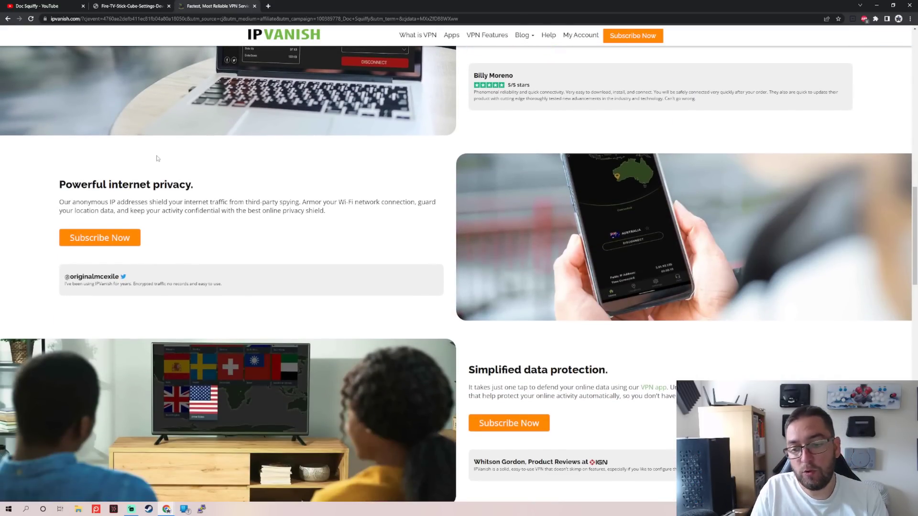
scroll(157, 158, up, 16)
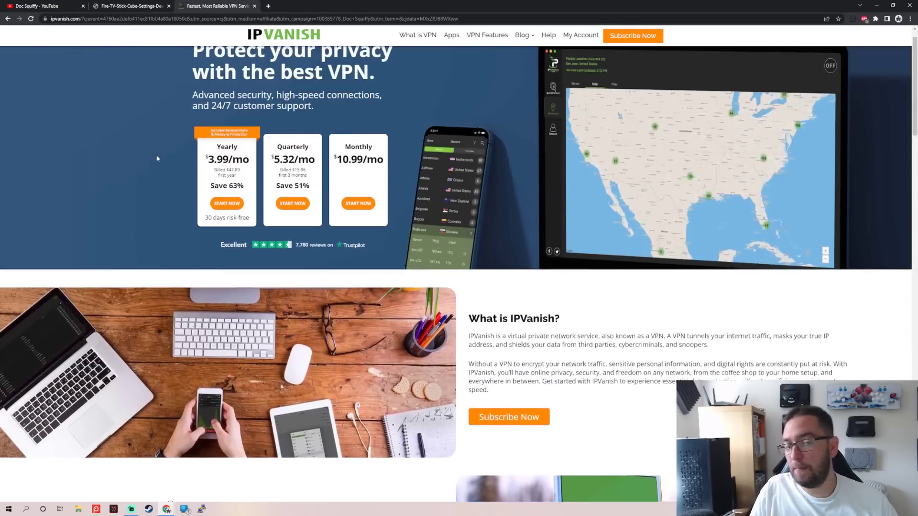